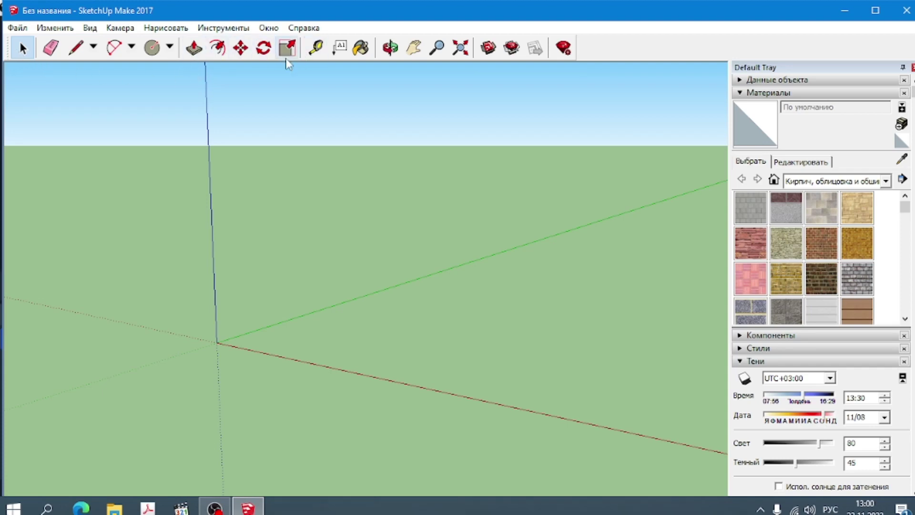
Step: Draw a base circle on the ground plane
left_click(158, 53)
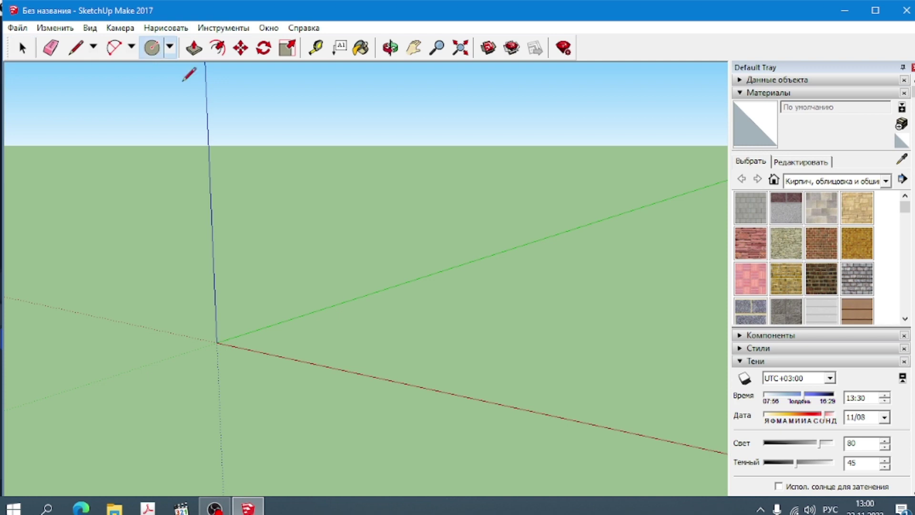
left_click(418, 305)
left_click(439, 321)
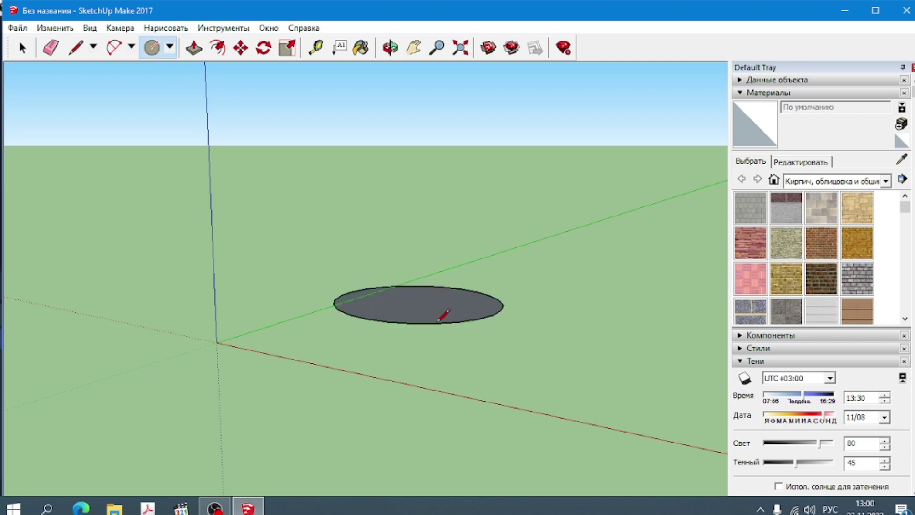
Step: Push/Pull the circle up into a tall solid cylinder
left_click(194, 48)
left_click_drag(408, 305, 423, 168)
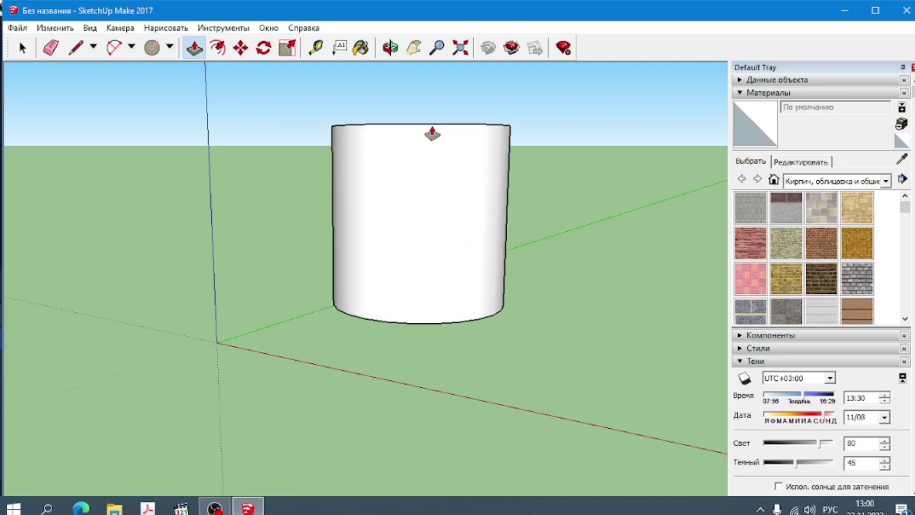
left_click_drag(423, 168, 429, 123)
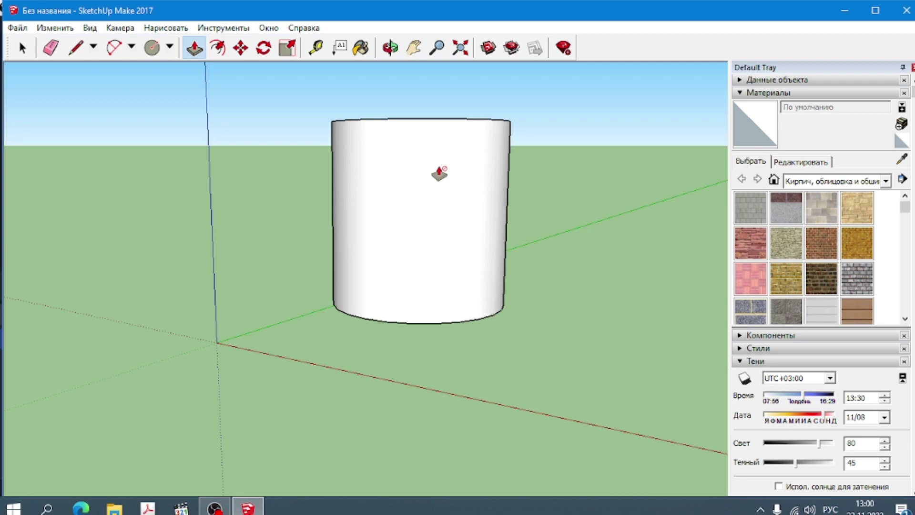
Step: Draw a smaller circle inside the cylinder's top rim and push it down to hollow the cylinder
left_click(390, 48)
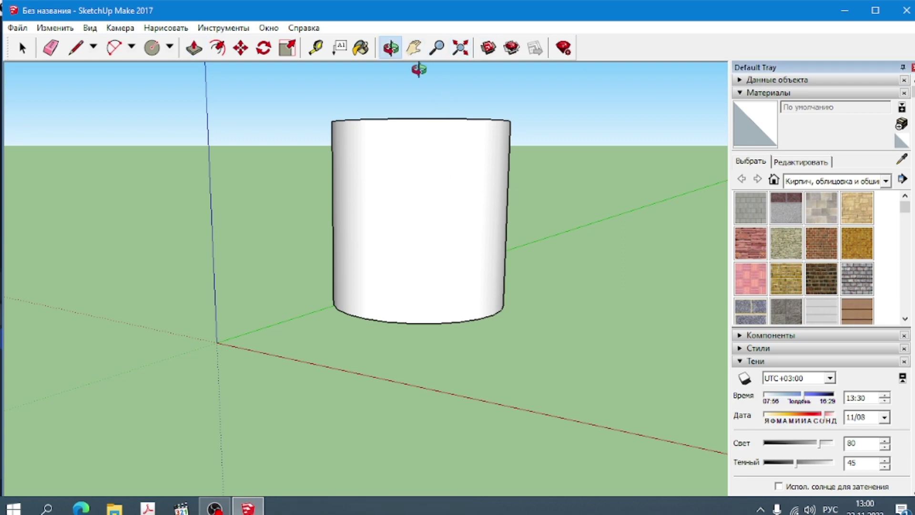
mouse_move(668, 197)
left_mouse_down()
mouse_move(508, 411)
mouse_move(494, 387)
left_mouse_up()
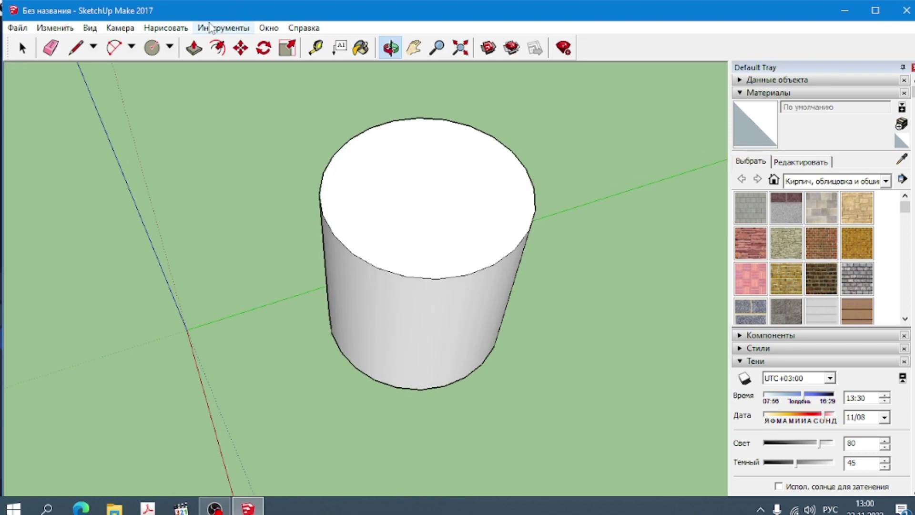
left_click(152, 48)
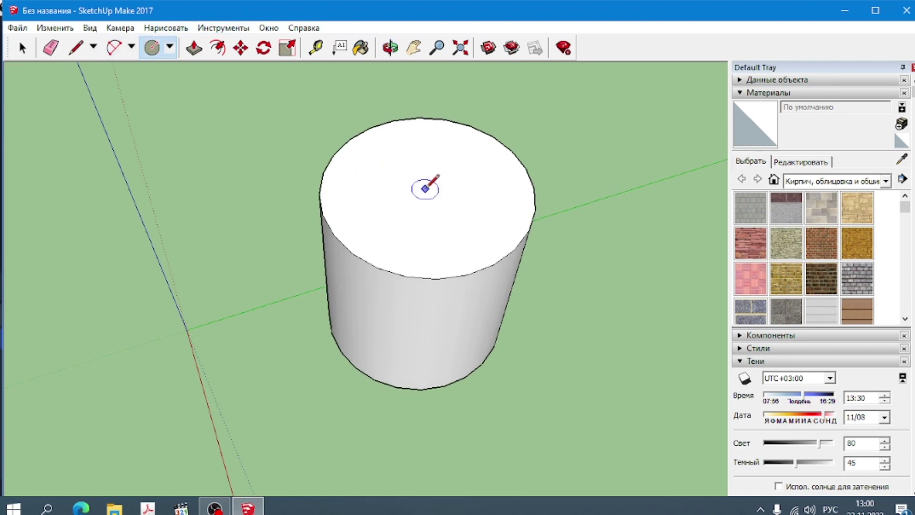
left_click(426, 189)
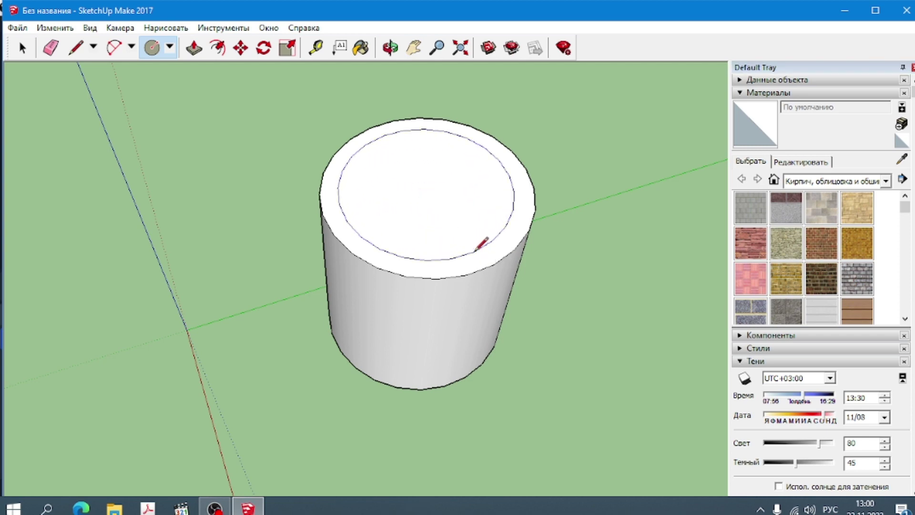
left_click(476, 250)
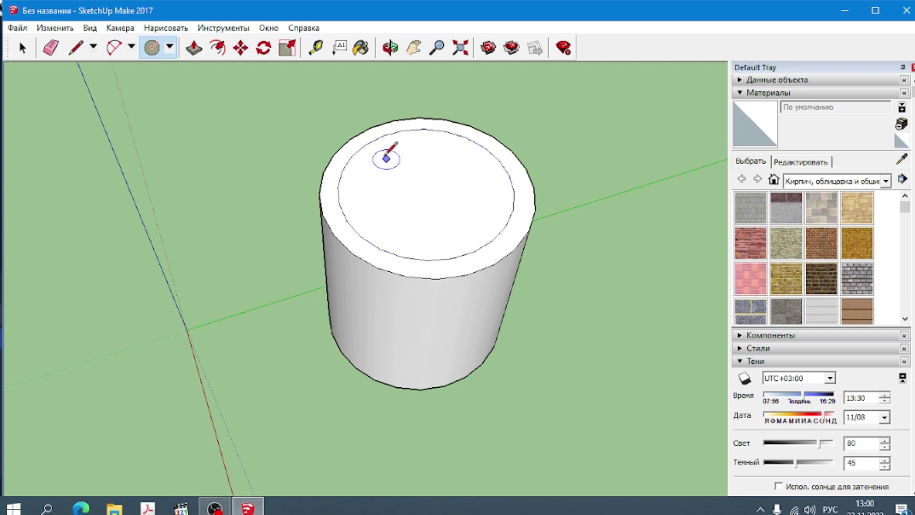
left_click(201, 48)
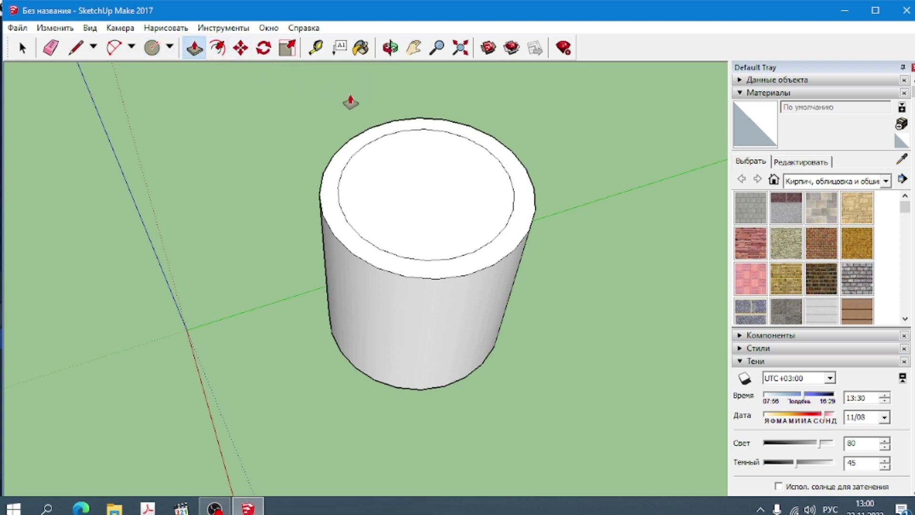
mouse_move(415, 174)
left_mouse_down()
mouse_move(427, 268)
mouse_move(428, 252)
left_mouse_up()
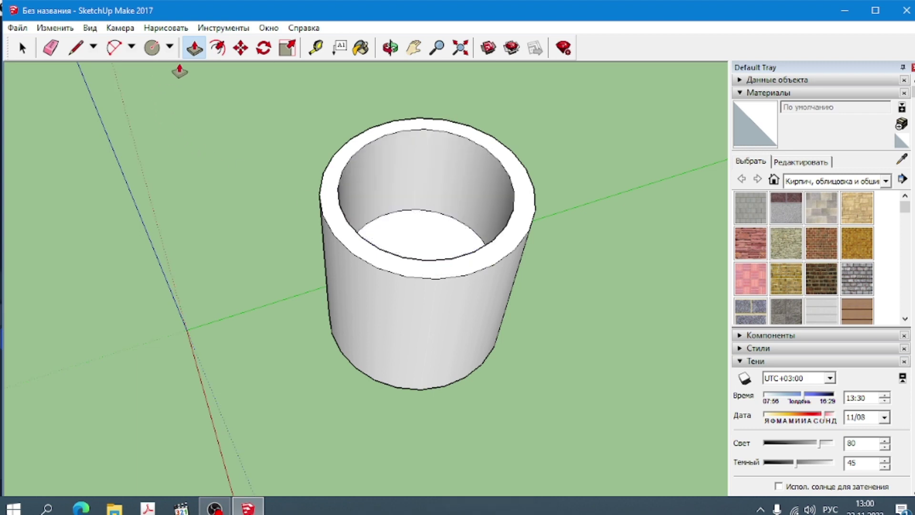
Step: From a low side view, draw a vertical line on the ground right of the cylinder
left_click(390, 48)
mouse_move(603, 248)
left_mouse_down()
mouse_move(573, 145)
mouse_move(535, 91)
left_mouse_up()
mouse_move(616, 245)
left_mouse_down()
mouse_move(580, 200)
mouse_move(552, 200)
mouse_move(550, 209)
left_mouse_up()
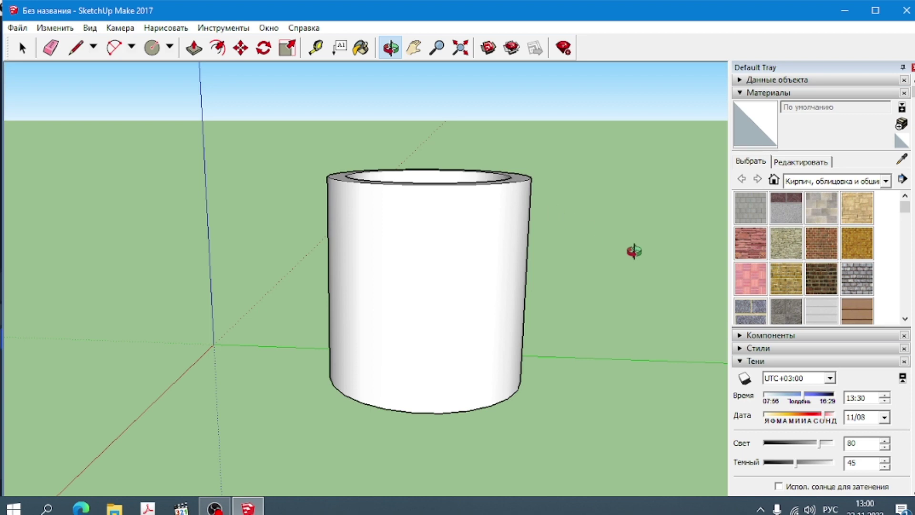
key("l")
left_click(614, 270)
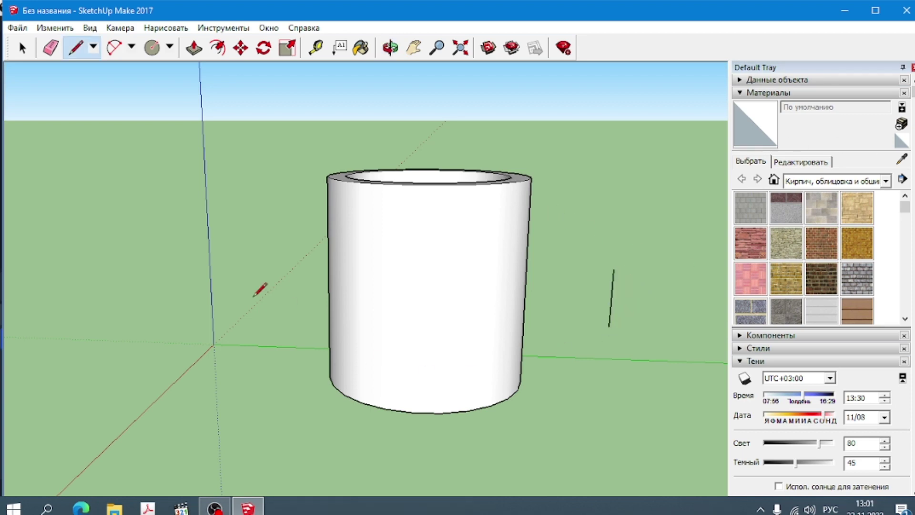
Step: Close a half-disc on the vertical line with a 2 Point Arc
left_click(131, 46)
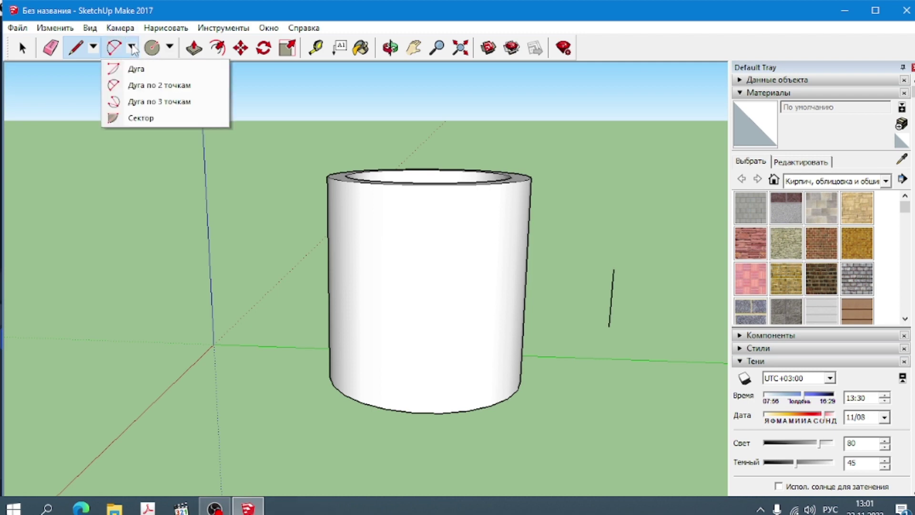
left_click(142, 89)
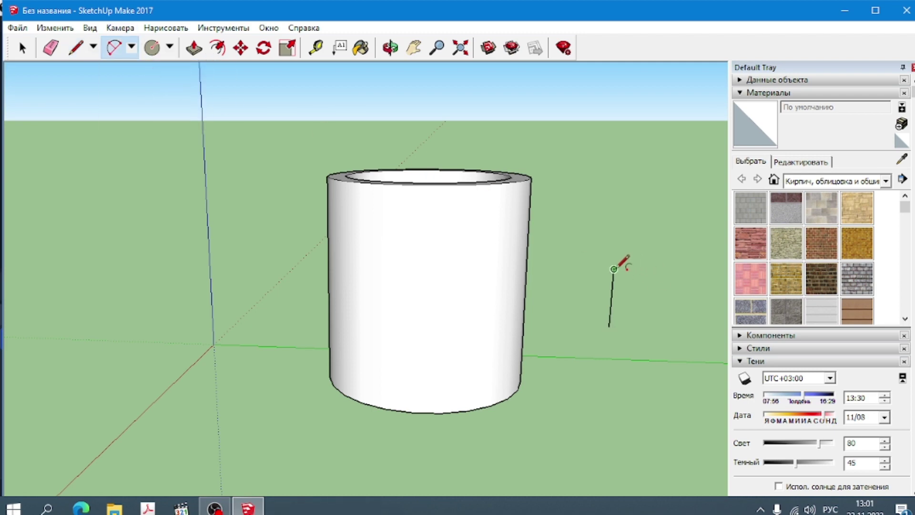
left_click(610, 326)
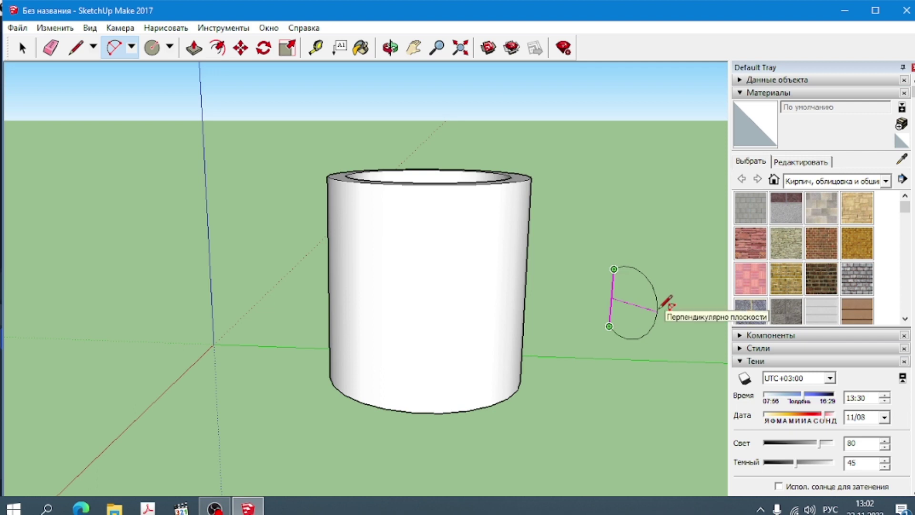
left_click(661, 300)
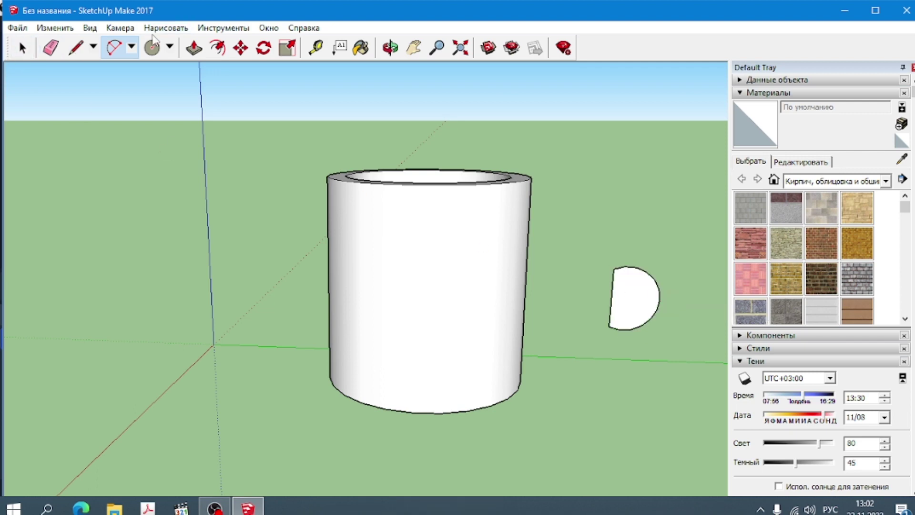
Step: Draw an inner 2 Point Arc and erase the straight edge, leaving a C-shaped strip
left_click(137, 47)
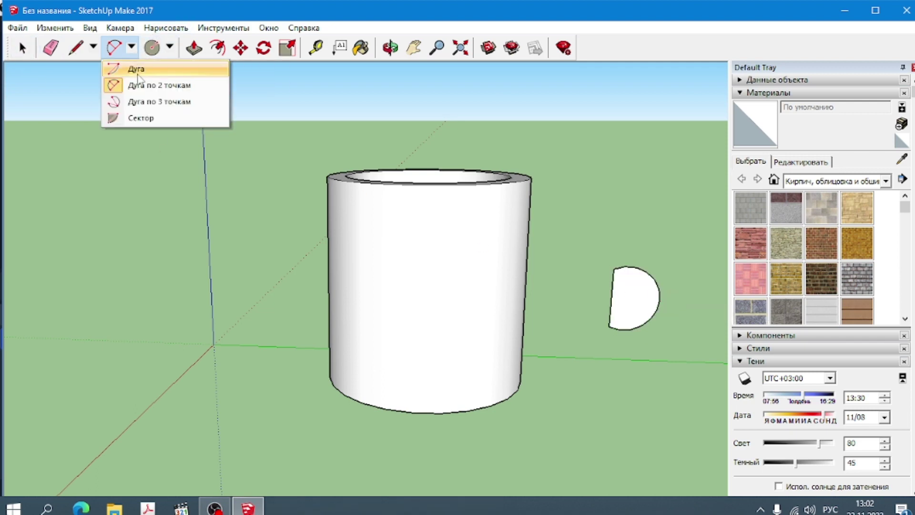
left_click(143, 85)
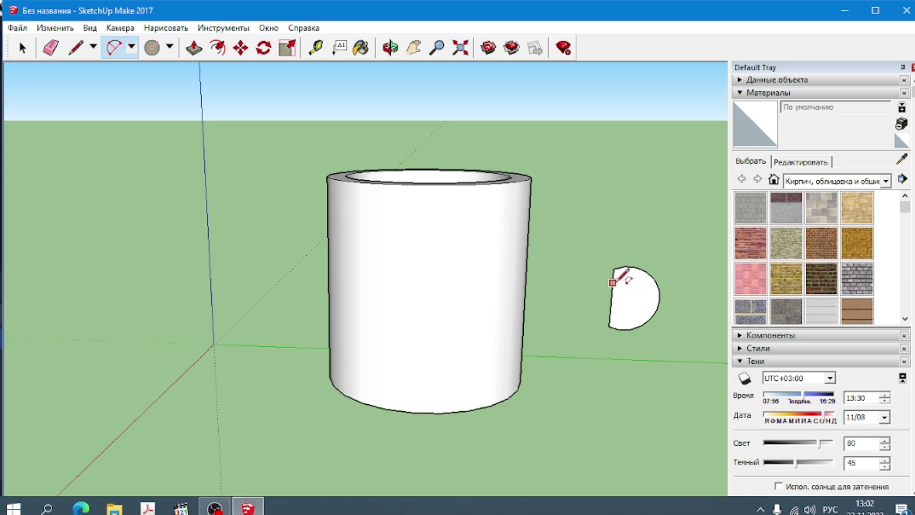
left_click(611, 317)
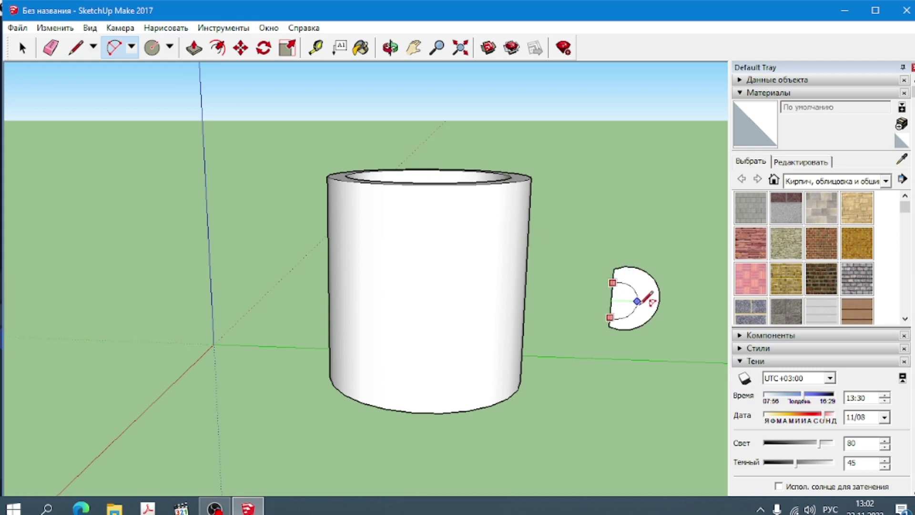
left_click(651, 299)
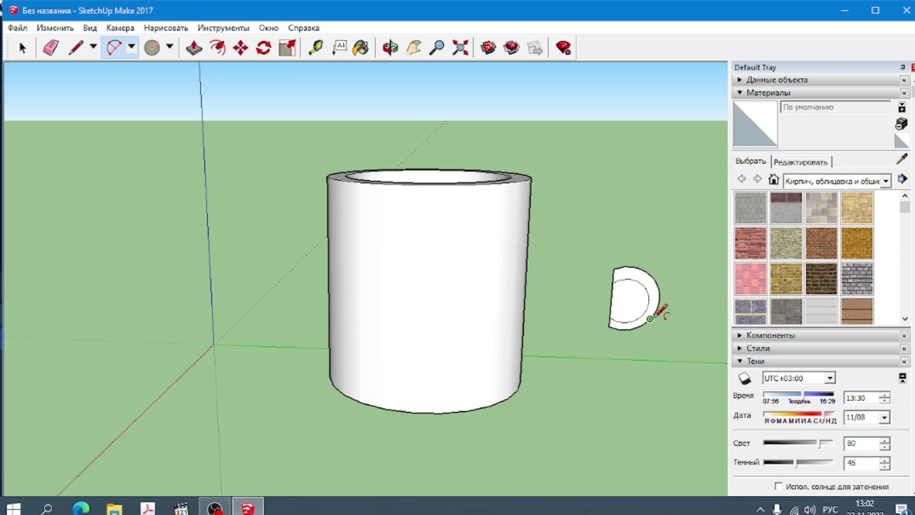
left_click(51, 48)
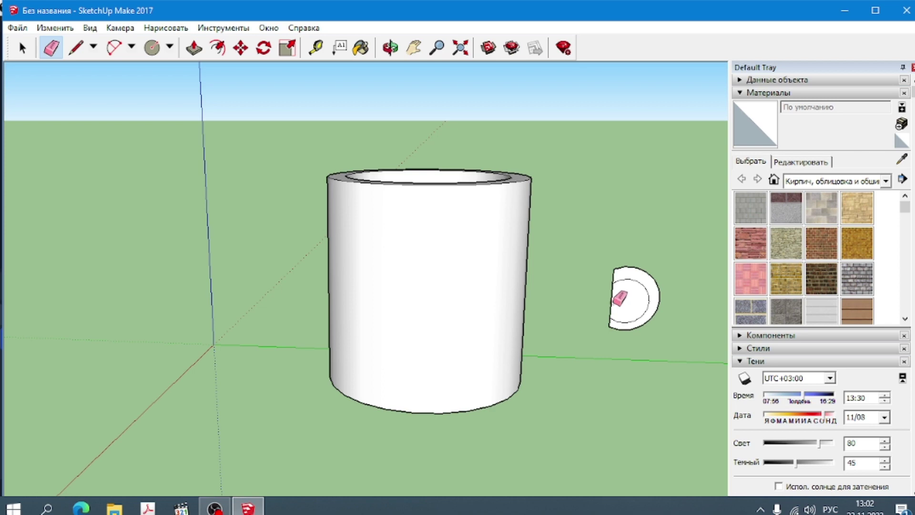
left_click(610, 302)
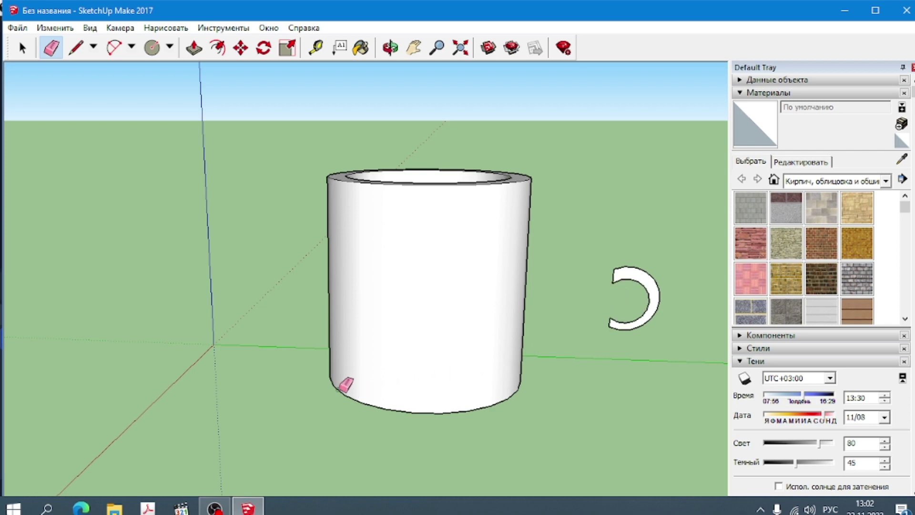
Step: Push/Pull the C-shaped face to give the handle 3-D thickness
left_click(199, 47)
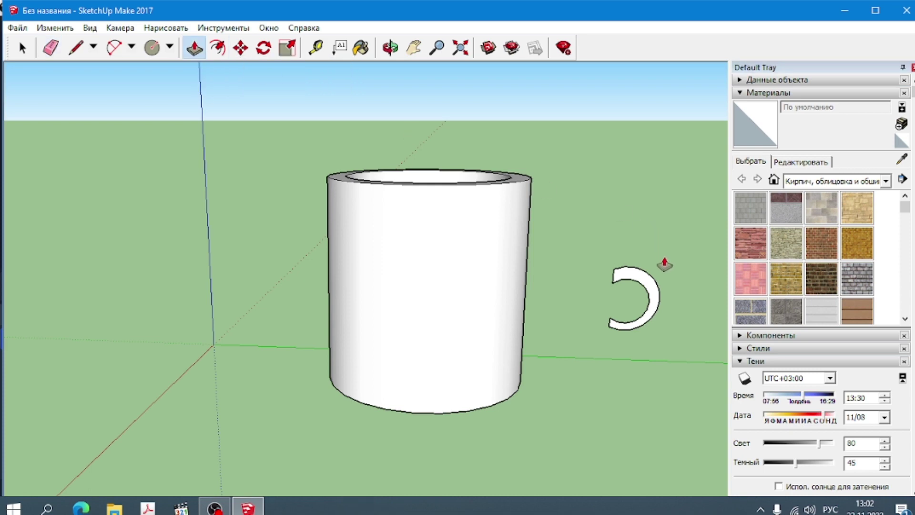
left_click_drag(653, 289, 656, 272)
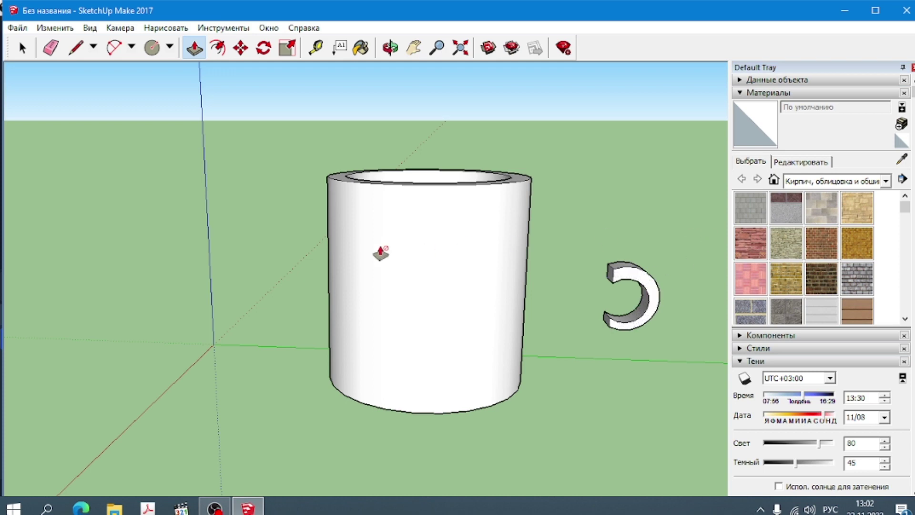
left_click(23, 48)
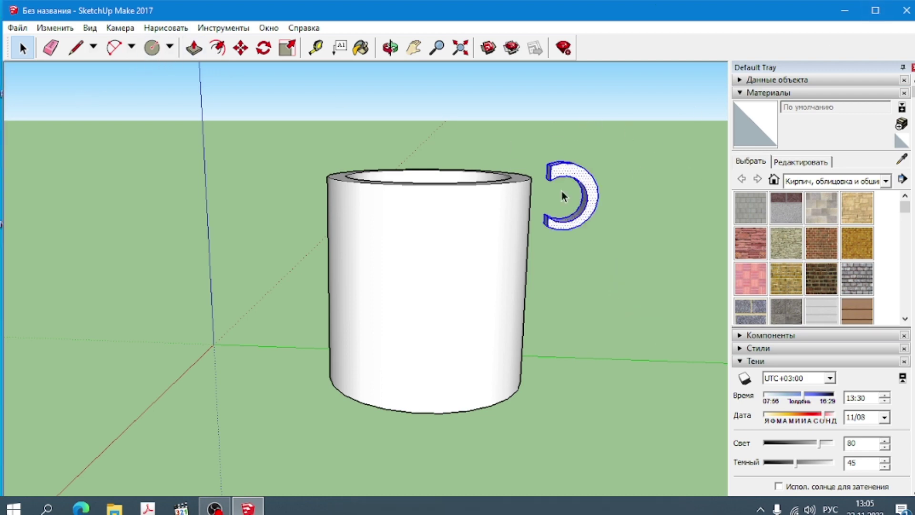
Step: Move the handle down against the cup's side and orbit to inspect it
left_click(241, 48)
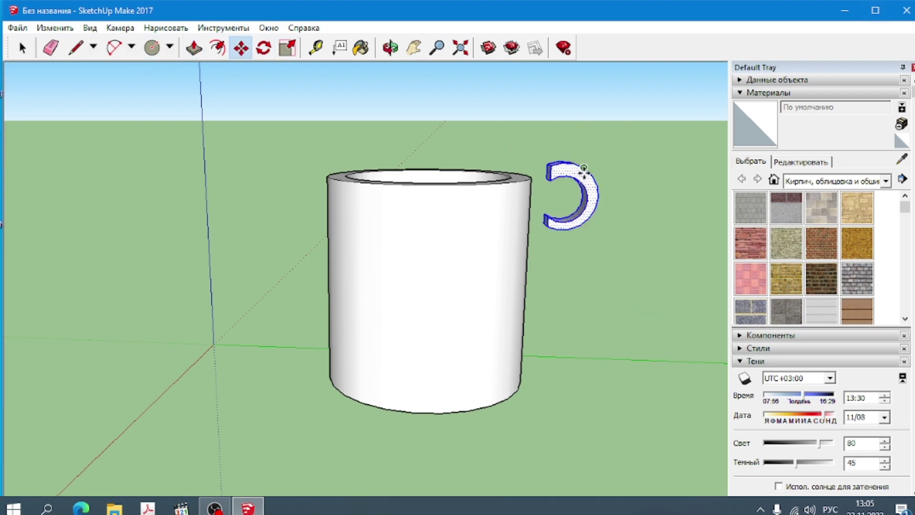
mouse_move(584, 168)
left_mouse_down()
mouse_move(594, 273)
mouse_move(516, 226)
mouse_move(590, 265)
mouse_move(580, 264)
left_mouse_up()
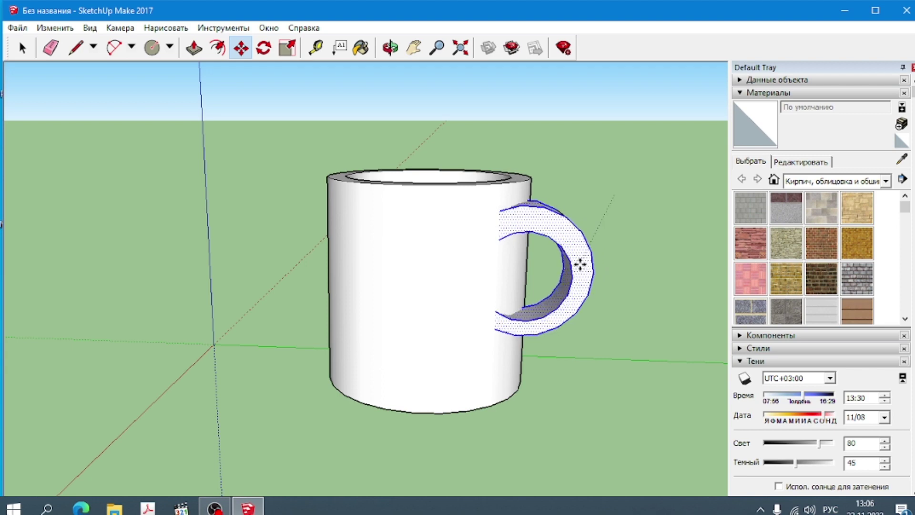
left_click(390, 47)
left_click_drag(587, 118, 307, 160)
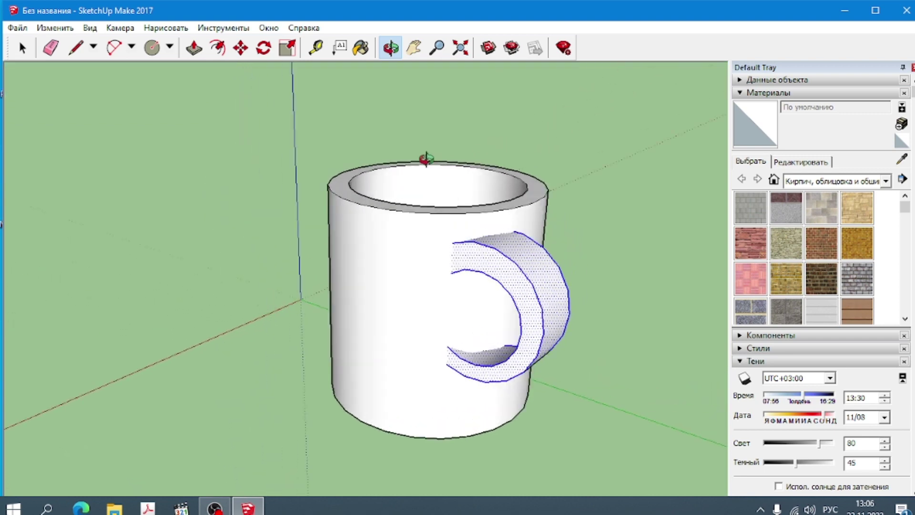
mouse_move(692, 238)
left_mouse_down()
mouse_move(609, 305)
mouse_move(460, 205)
left_mouse_up()
mouse_move(668, 185)
left_mouse_down()
mouse_move(496, 204)
mouse_move(488, 186)
left_mouse_up()
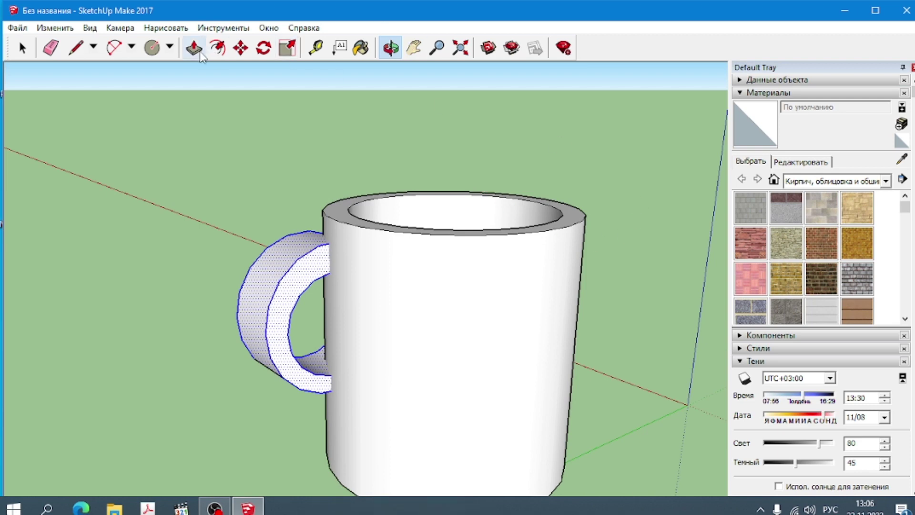
Step: Shift the handle right and down into the mug wall, then check it from below and above
left_click(241, 48)
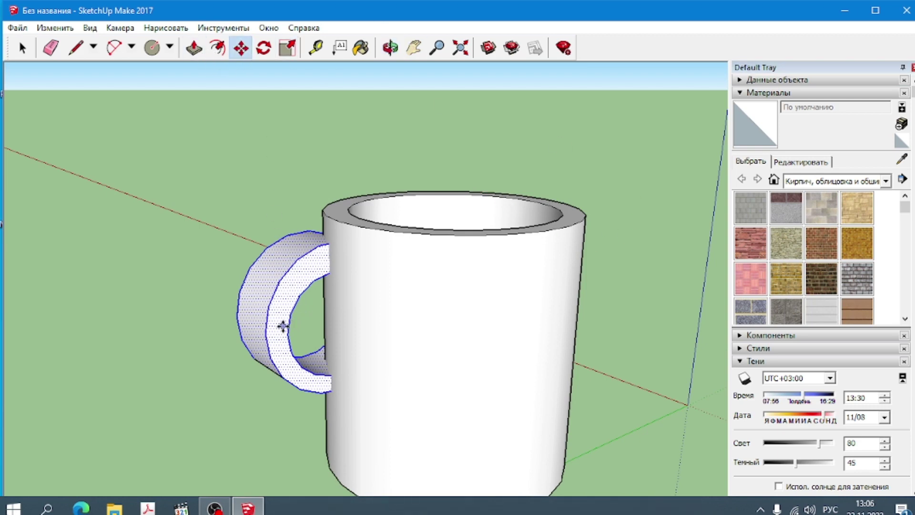
mouse_move(283, 326)
left_mouse_down()
mouse_move(296, 366)
mouse_move(292, 359)
left_mouse_up()
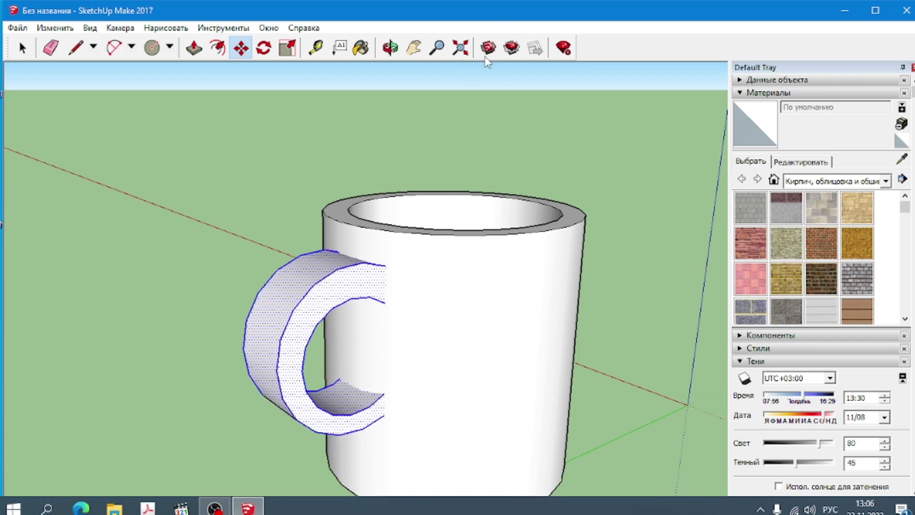
left_click(390, 48)
left_click_drag(639, 402, 732, 372)
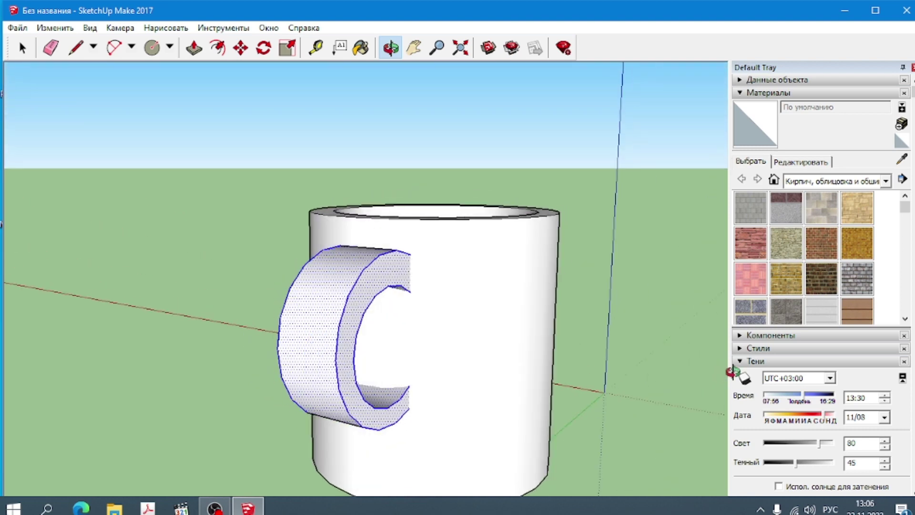
left_click_drag(586, 368, 761, 365)
mouse_move(86, 314)
left_mouse_down()
mouse_move(515, 376)
mouse_move(515, 358)
left_mouse_up()
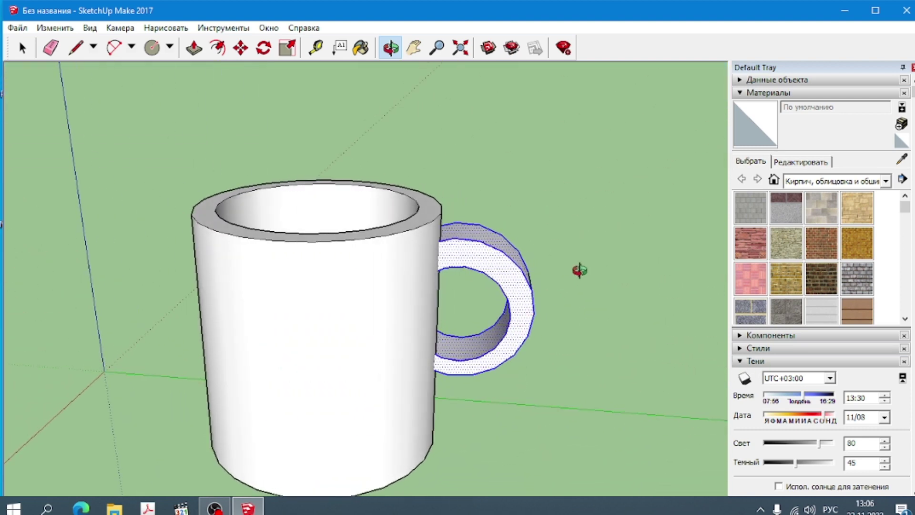
Step: Shift the handle left and down into the mug wall, then orbit to inspect it
key("m")
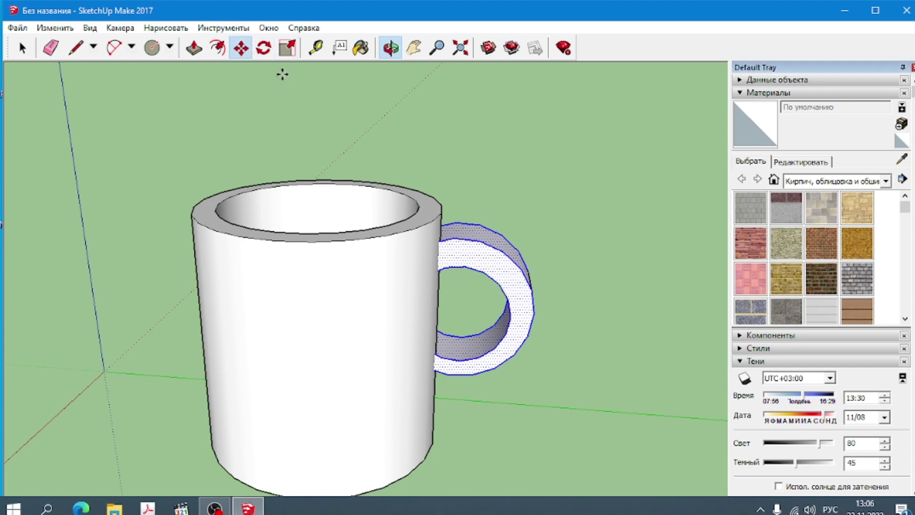
left_click_drag(478, 260, 475, 280)
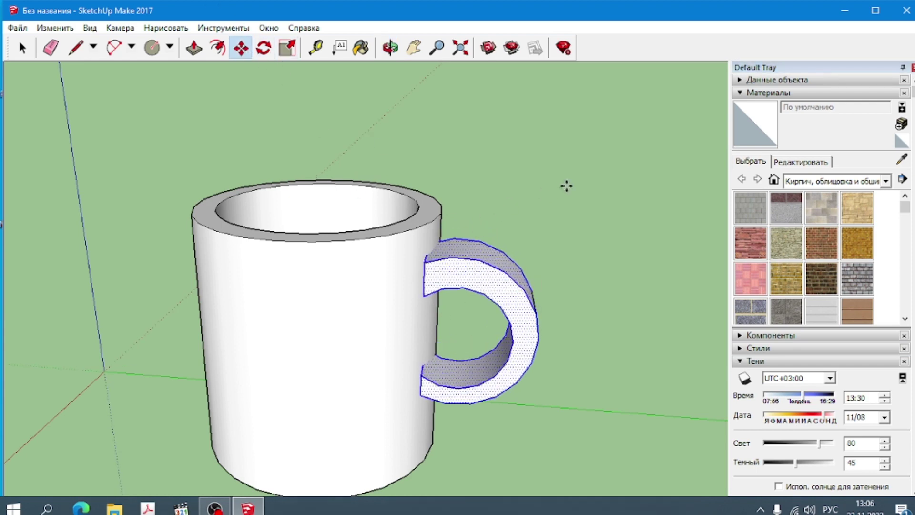
left_click(398, 48)
mouse_move(572, 174)
left_mouse_down()
mouse_move(408, 255)
mouse_move(334, 312)
left_mouse_up()
left_click_drag(540, 275, 453, 290)
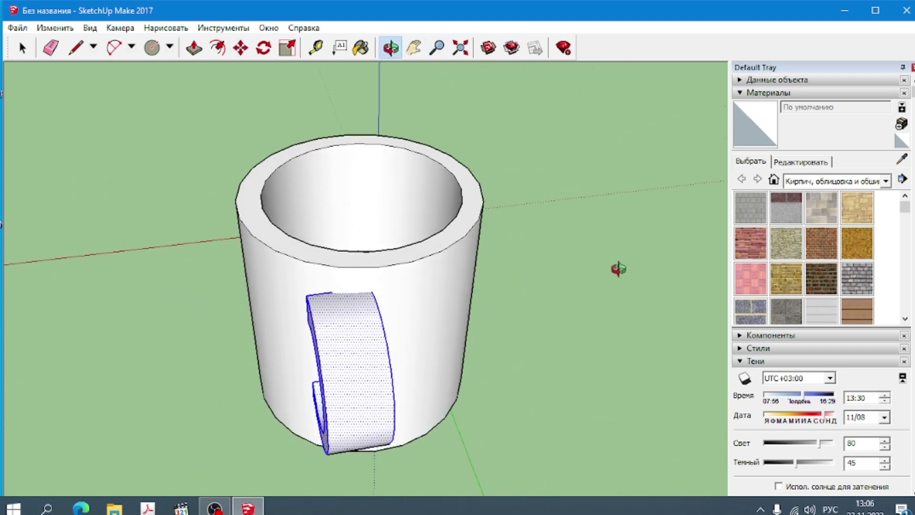
left_click_drag(617, 268, 441, 268)
left_click_drag(575, 305, 531, 294)
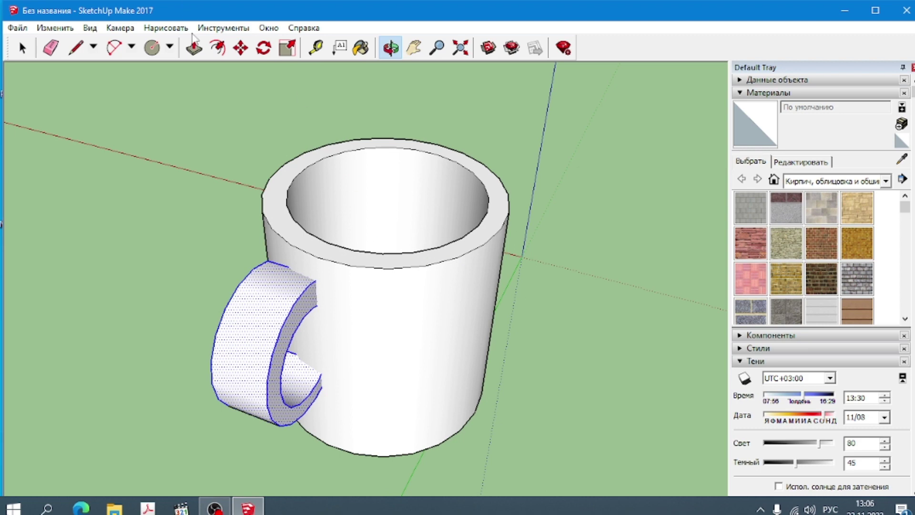
Step: Settle the handle flush against the mug's side and check alignment at eye level
left_click(241, 48)
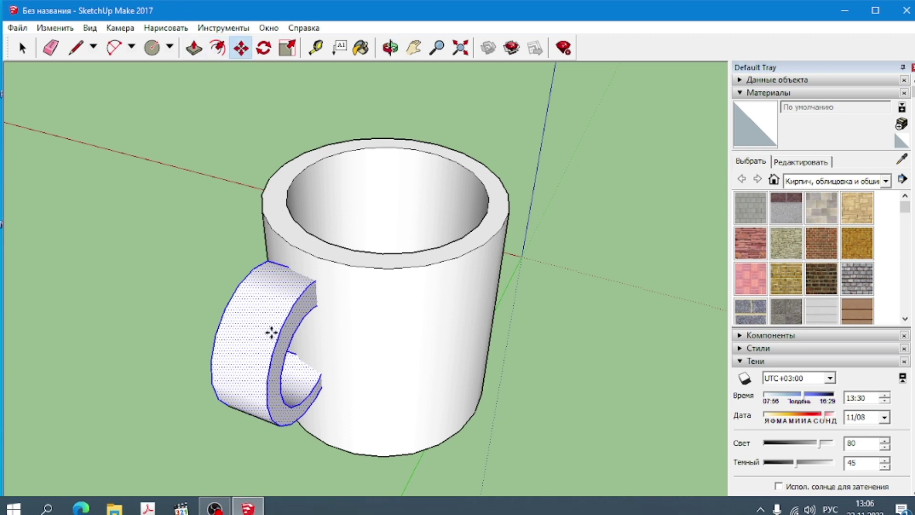
left_click_drag(271, 333, 313, 353)
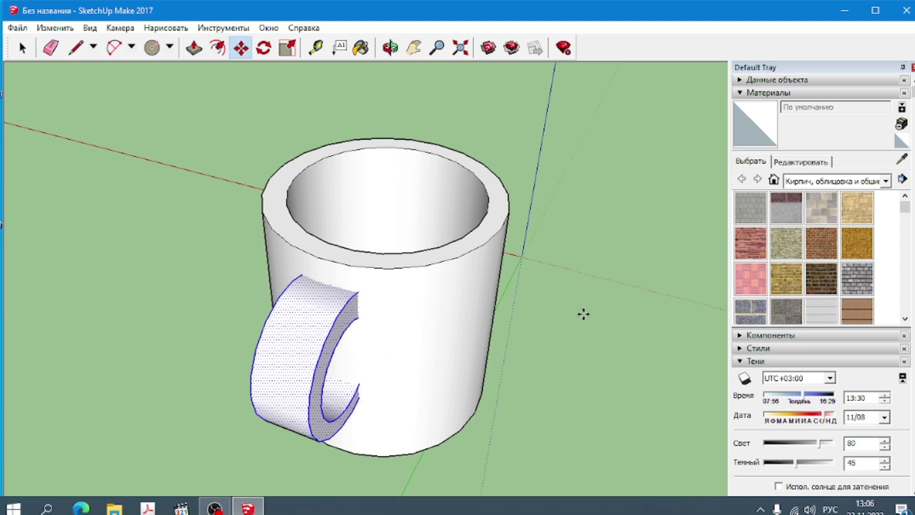
left_click_drag(583, 314, 572, 309)
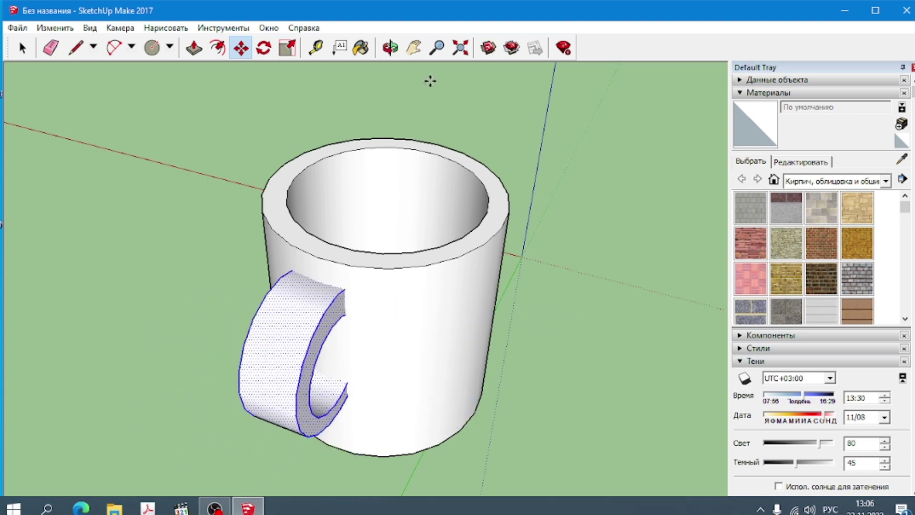
left_click(398, 49)
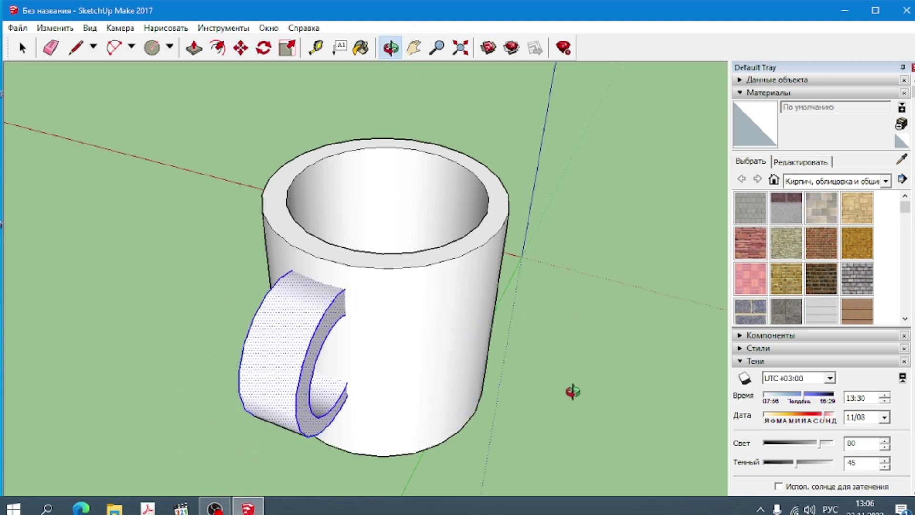
mouse_move(572, 388)
left_mouse_down()
mouse_move(629, 327)
mouse_move(274, 337)
mouse_move(286, 322)
mouse_move(596, 261)
mouse_move(609, 224)
left_mouse_up()
left_click_drag(539, 452, 587, 410)
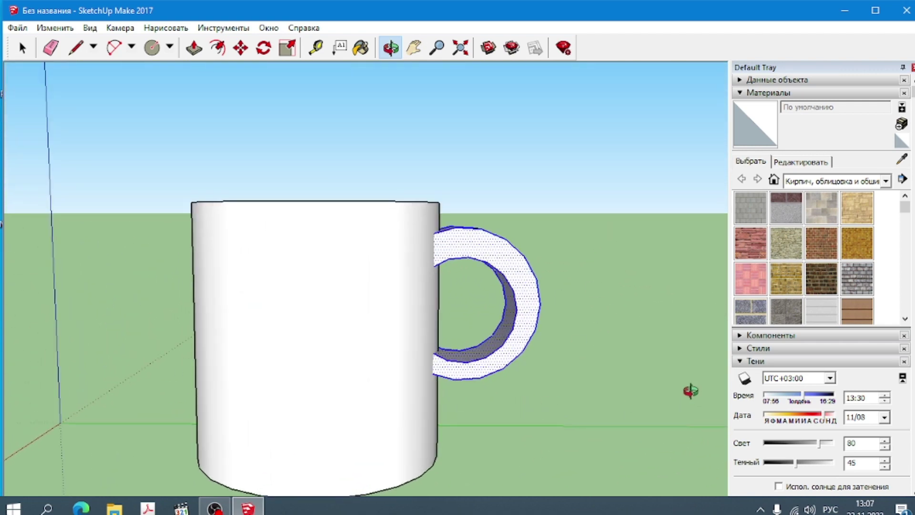
Step: Paint the handle and mug body with the Цвета colour Цвет A05
left_click(837, 182)
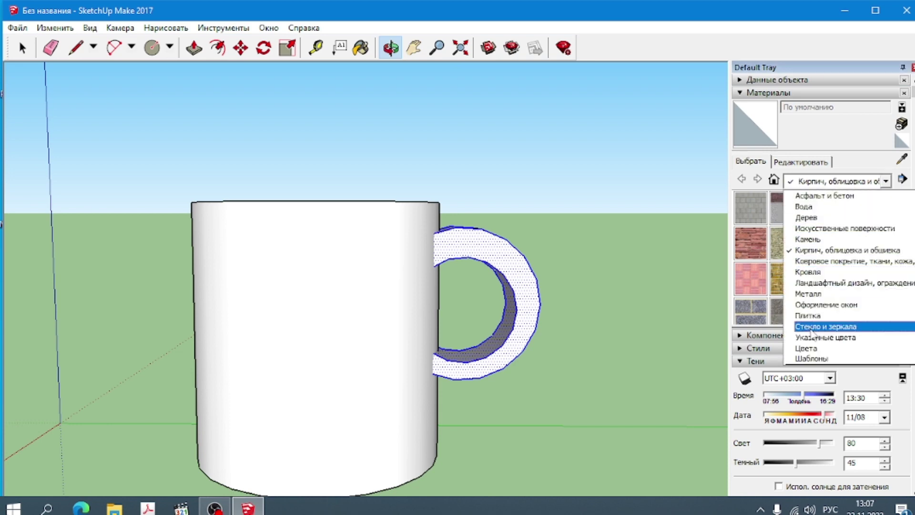
left_click(813, 348)
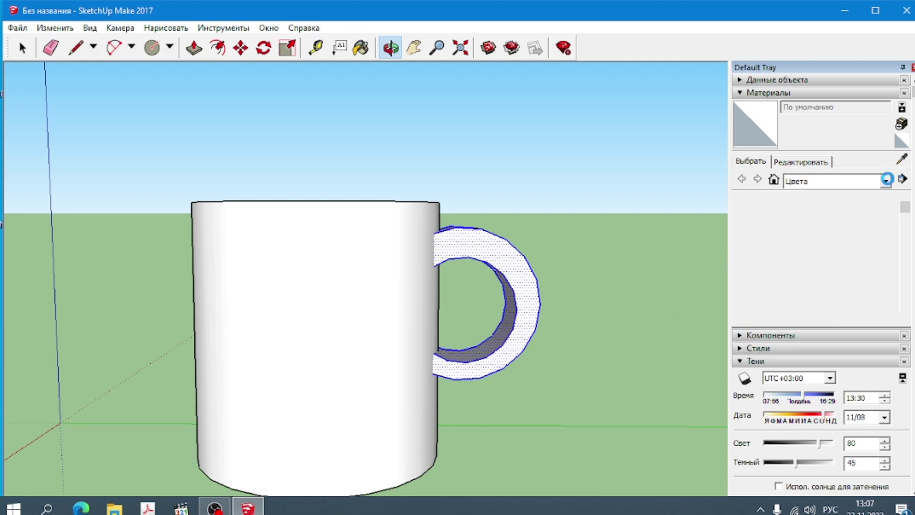
left_click(746, 247)
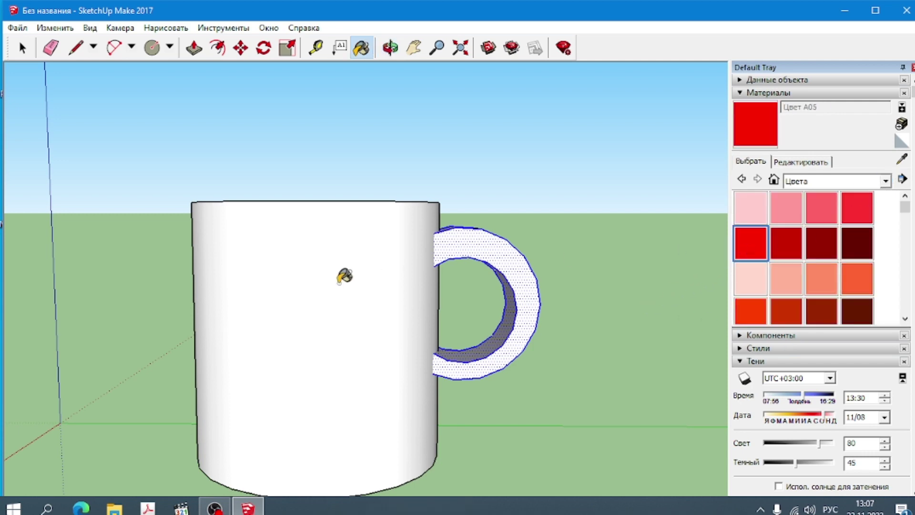
left_click(474, 235)
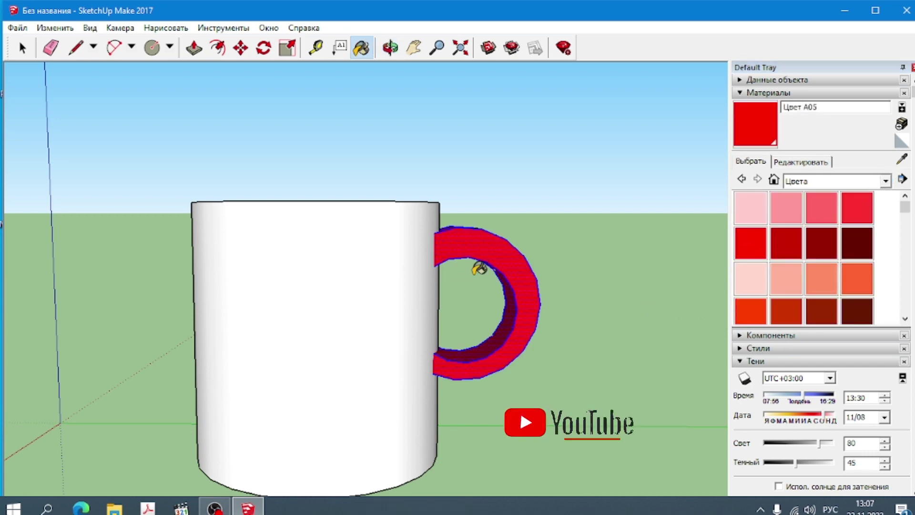
left_click(314, 271)
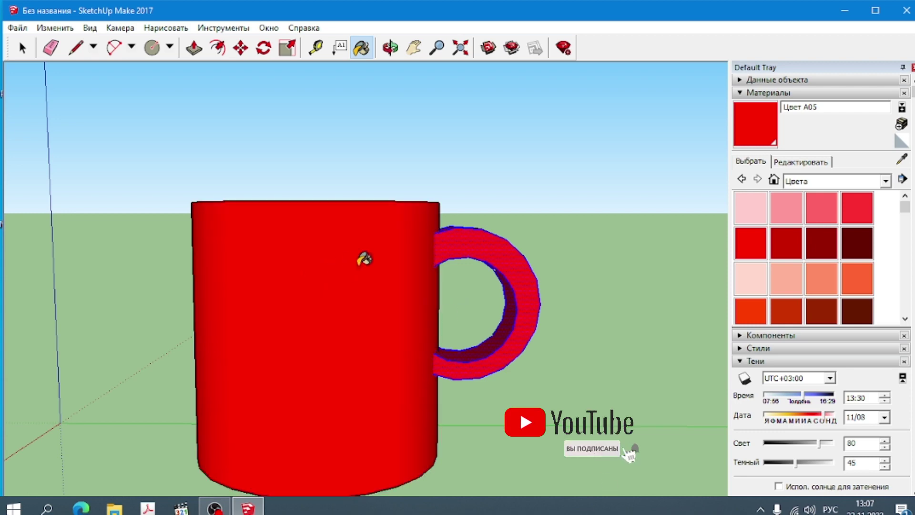
Step: Paint the mug's top rim red, then view the mug from the side
left_click(387, 57)
mouse_move(626, 186)
left_mouse_down()
mouse_move(531, 372)
mouse_move(435, 391)
left_mouse_up()
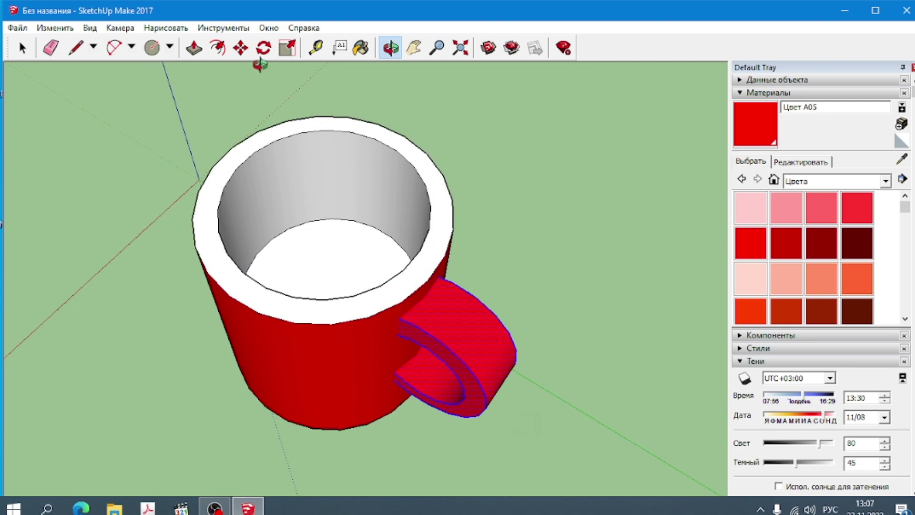
left_click(737, 253)
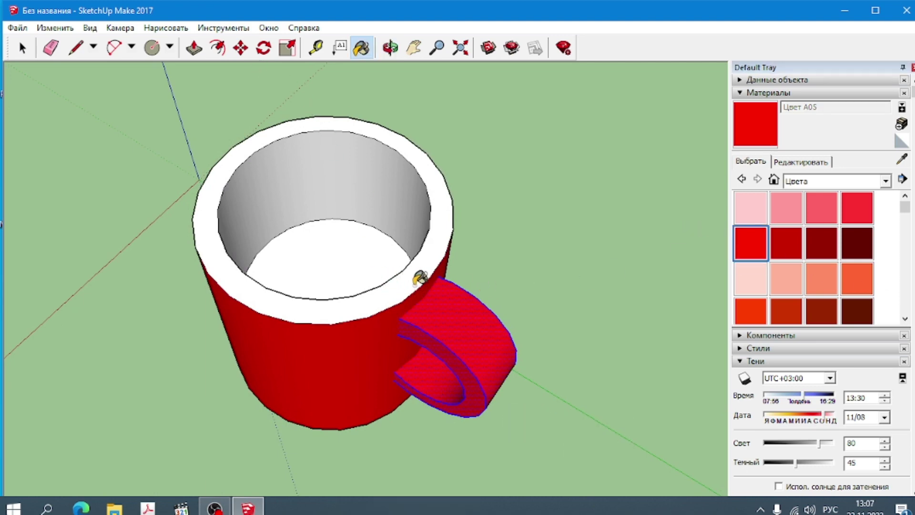
left_click(415, 277)
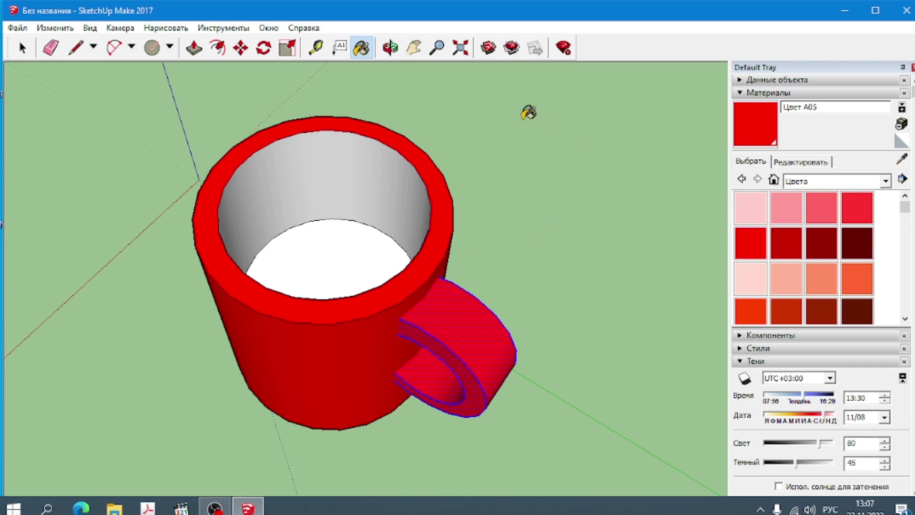
left_click(390, 47)
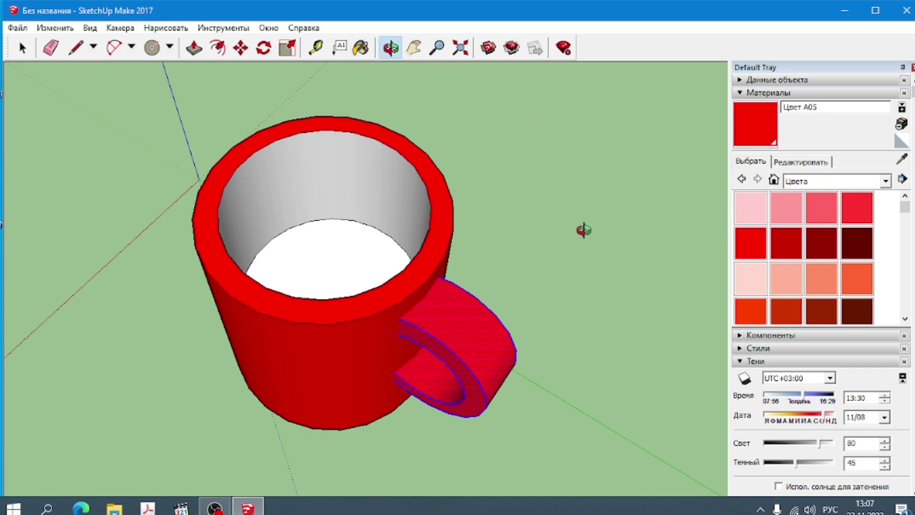
mouse_move(586, 228)
left_mouse_down()
mouse_move(568, 300)
mouse_move(255, 259)
mouse_move(346, 82)
left_mouse_up()
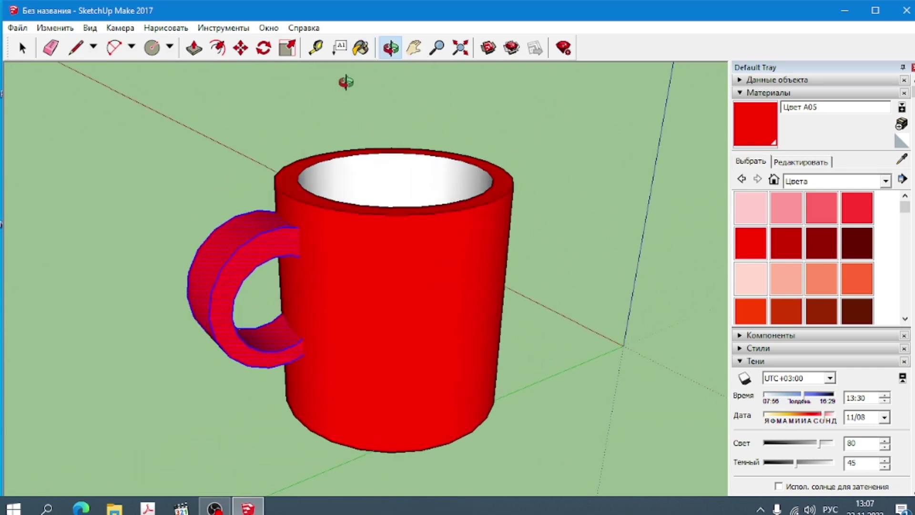
mouse_move(144, 363)
left_mouse_down()
mouse_move(235, 388)
mouse_move(323, 375)
left_mouse_up()
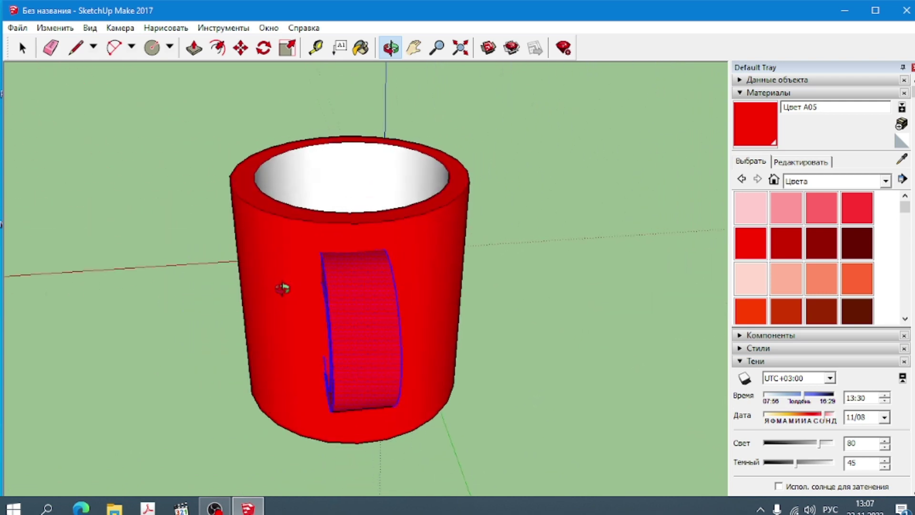